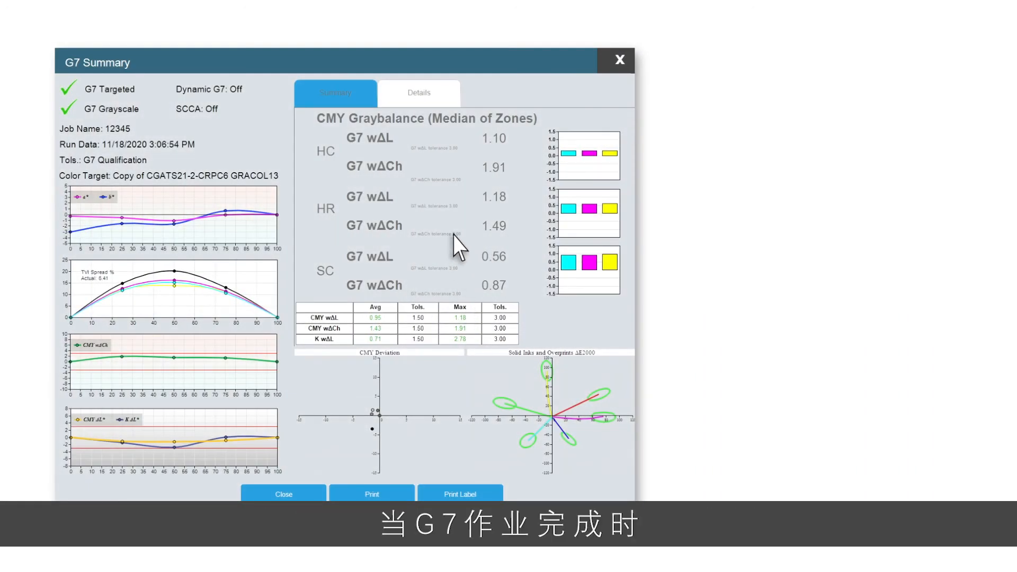
Show the Details table of measured L*a*b*, ΔE00 and reference values for the G7 Summary
click(429, 96)
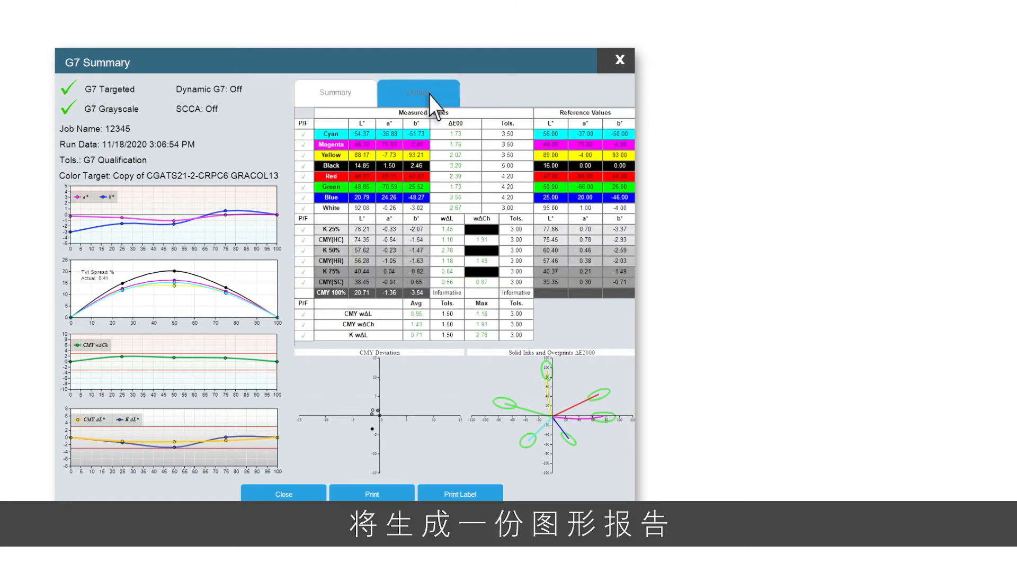